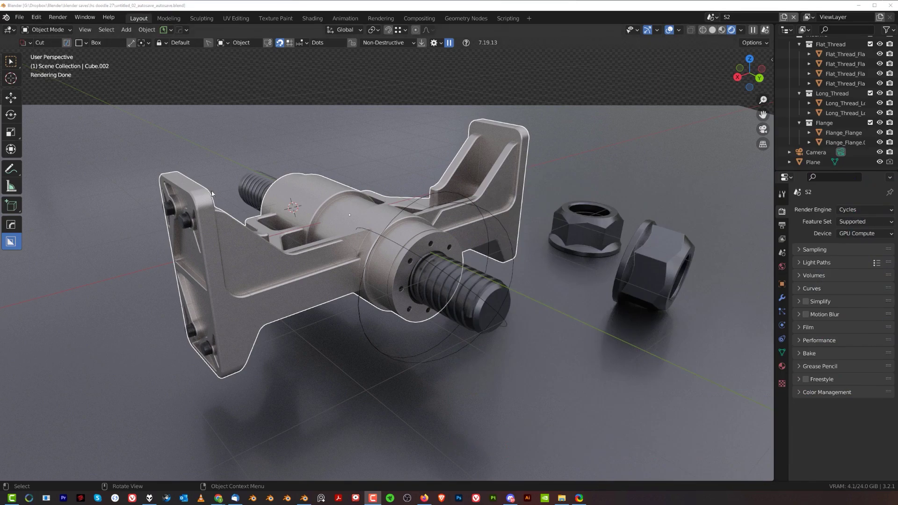
Step: Examine the titanium bracket's surfaces, edges and threaded shaft from several angles and distances
{"action": "middle_click_drag", "start_coordinate": [375, 147], "coordinate": [360, 161]}
{"action": "scroll", "coordinate": [346, 169], "scroll_direction": "up", "scroll_amount": 5}
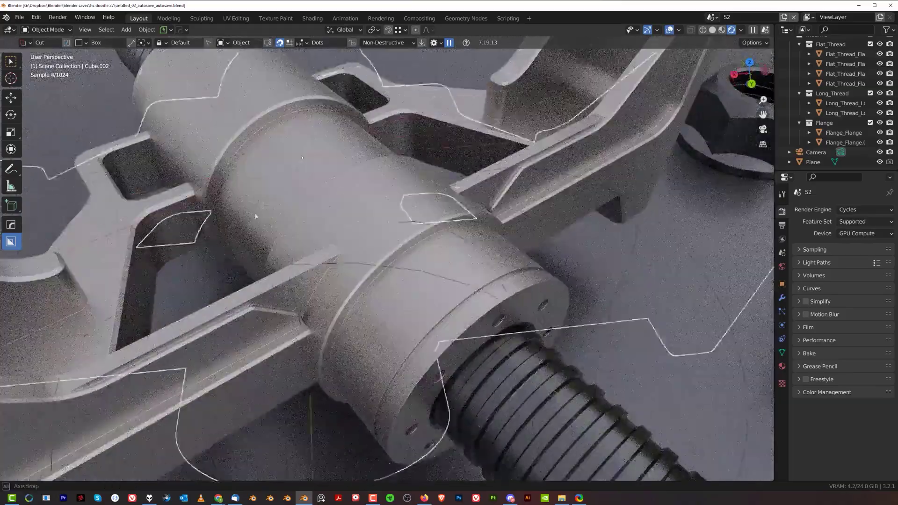
{"action": "middle_click_drag", "start_coordinate": [225, 176], "coordinate": [338, 191]}
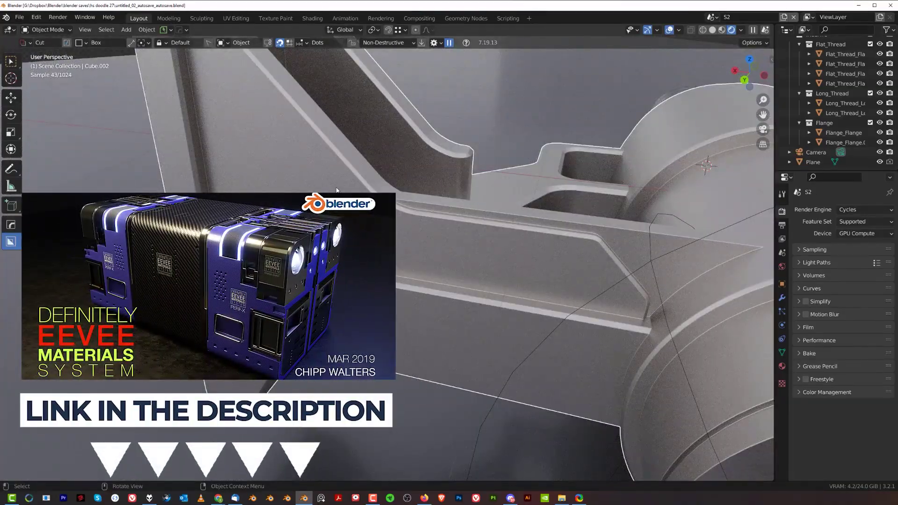
{"action": "scroll", "coordinate": [178, 191], "scroll_direction": "down", "scroll_amount": 8}
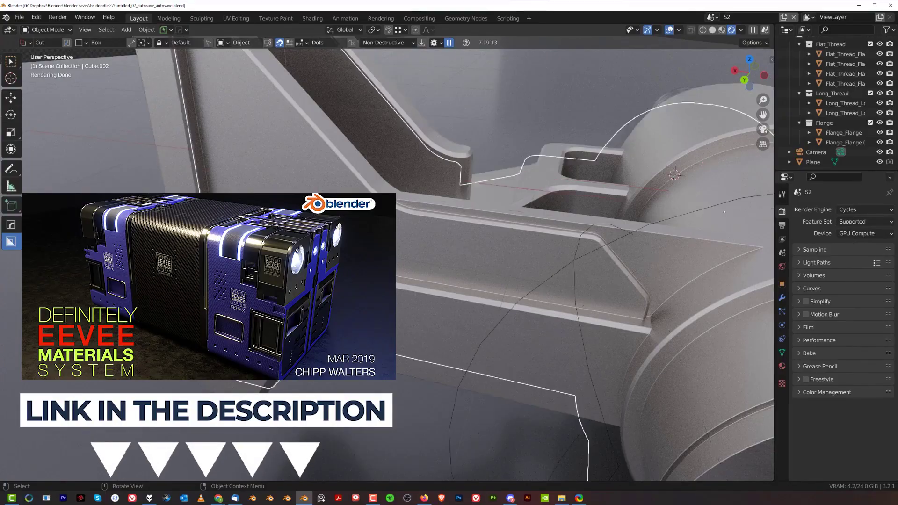
{"action": "middle_click_drag", "start_coordinate": [178, 190], "coordinate": [276, 192]}
{"action": "middle_click_drag", "start_coordinate": [446, 223], "coordinate": [384, 195]}
{"action": "scroll", "coordinate": [421, 252], "scroll_direction": "up", "scroll_amount": 3}
{"action": "scroll", "coordinate": [421, 234], "scroll_direction": "up", "scroll_amount": 3}
{"action": "scroll", "coordinate": [391, 216], "scroll_direction": "down", "scroll_amount": 8}
{"action": "scroll", "coordinate": [400, 198], "scroll_direction": "up", "scroll_amount": 4}
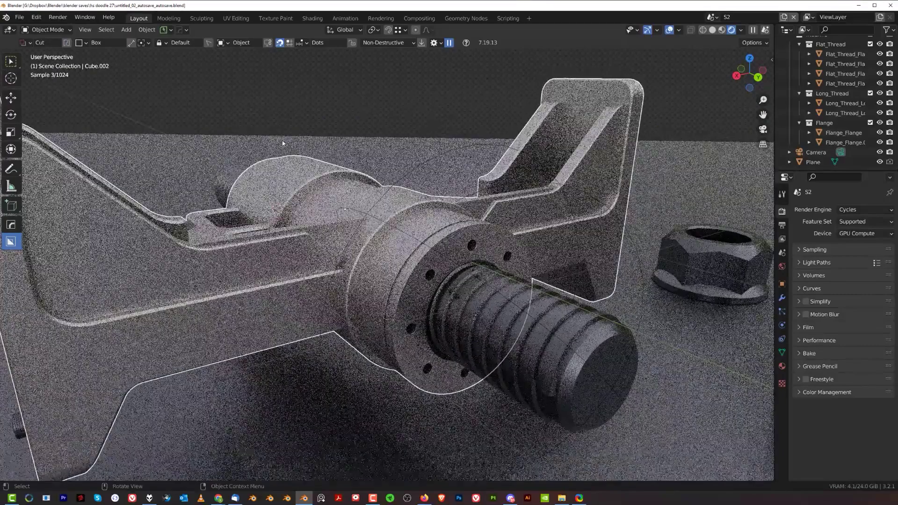
Step: Review the KIT OPS add-on's general and file path settings in the preferences
{"action": "left_click", "coordinate": [37, 16]}
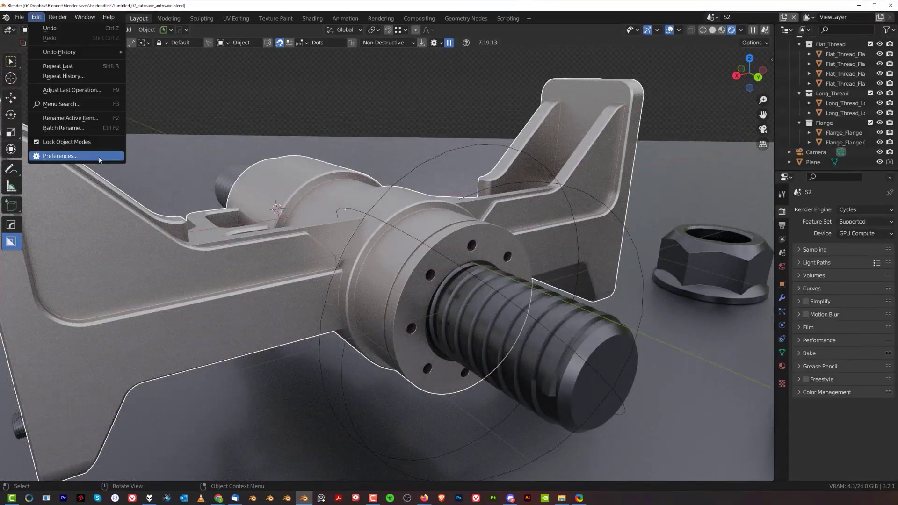
{"action": "left_click", "coordinate": [47, 157]}
{"action": "left_click_drag", "start_coordinate": [190, 21], "coordinate": [508, 56]}
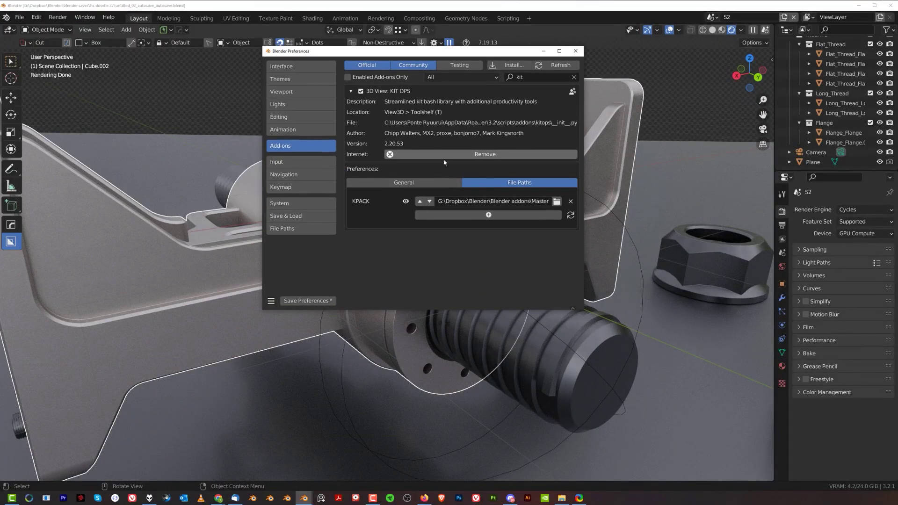
{"action": "left_click", "coordinate": [431, 184]}
{"action": "left_click", "coordinate": [522, 185]}
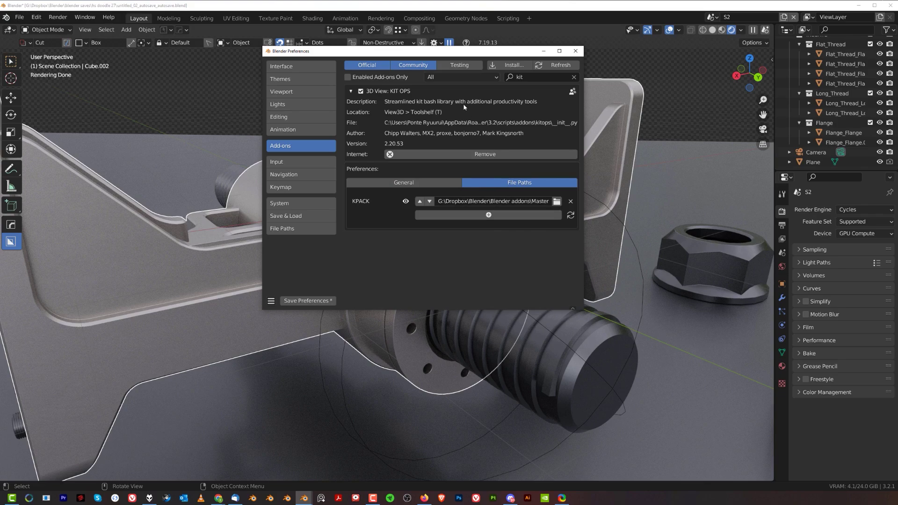
{"action": "left_click", "coordinate": [576, 50]}
Step: With the whole bracket in view, open the KIT OPS browser through the HardOps Asset Loader
{"action": "scroll", "coordinate": [440, 161], "scroll_direction": "down", "scroll_amount": 5}
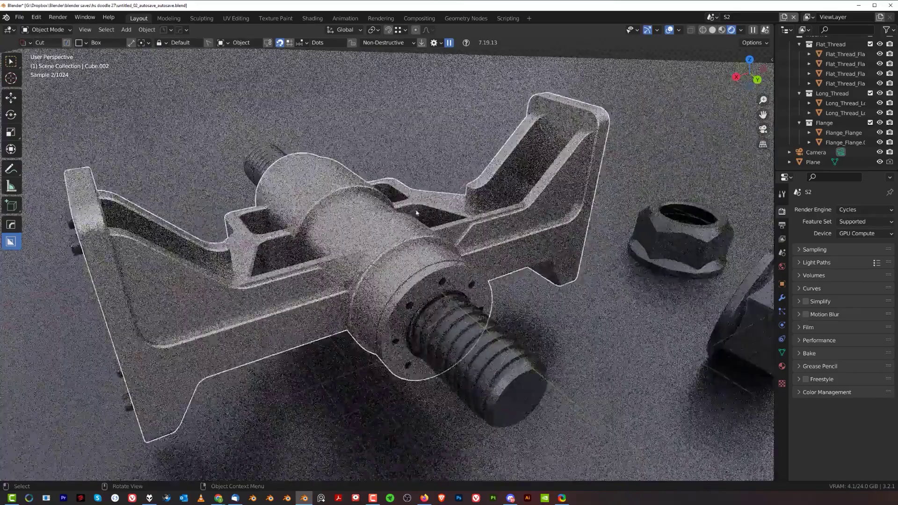
{"action": "middle_click_drag", "start_coordinate": [441, 161], "coordinate": [365, 277]}
{"action": "scroll", "coordinate": [394, 226], "scroll_direction": "up", "scroll_amount": 2}
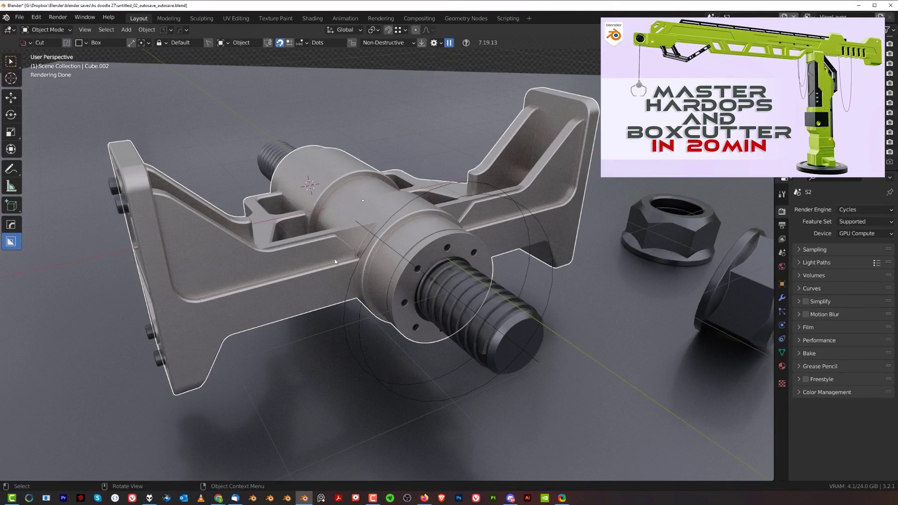
{"action": "middle_click_drag", "start_coordinate": [426, 233], "coordinate": [423, 206]}
{"action": "key", "text": "q"}
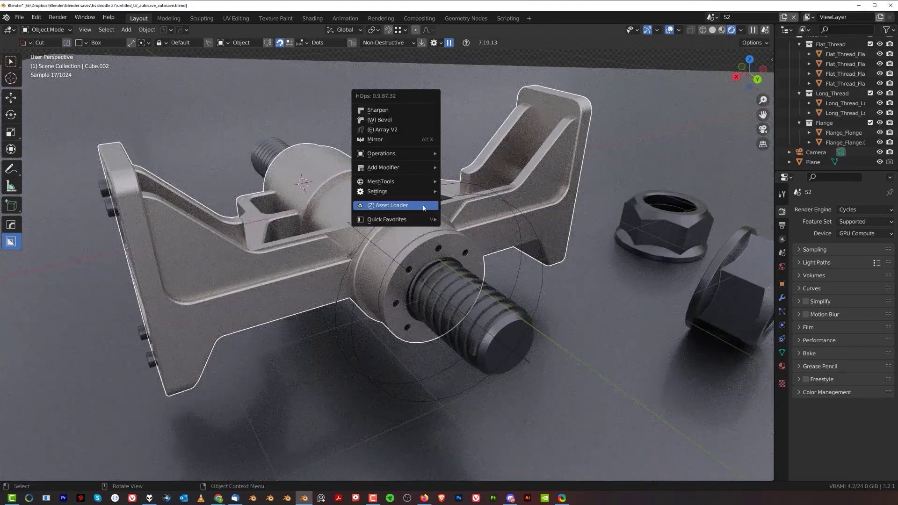
{"action": "left_click", "coordinate": [389, 207]}
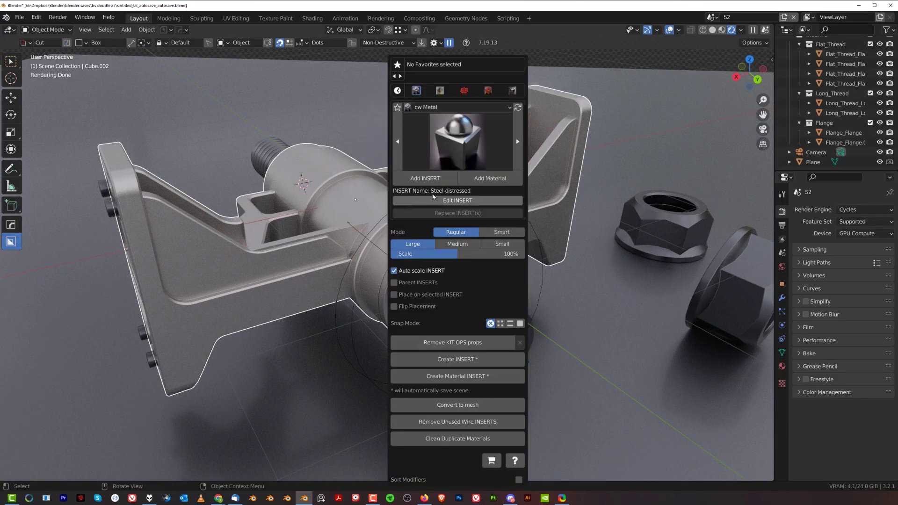
Step: Look at the Asset Loader's compact KIT-OPS 2 display and its full KIT OPS browser
{"action": "key", "text": "q"}
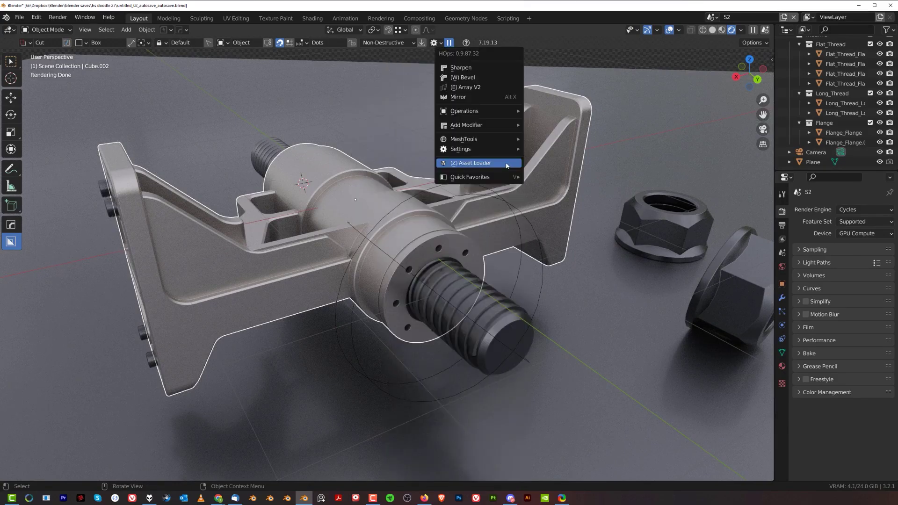
{"action": "left_click", "coordinate": [508, 165]}
{"action": "key", "text": "q"}
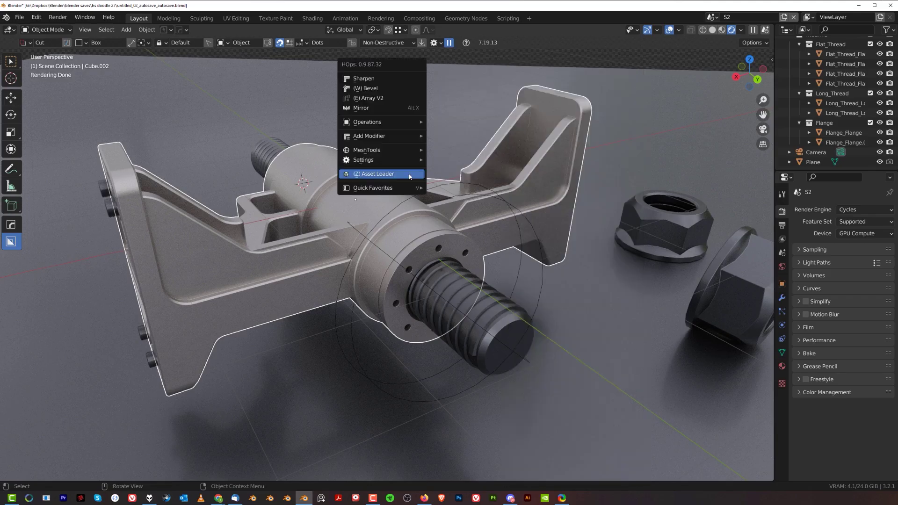
{"action": "key", "text": "Escape"}
{"action": "key", "text": "q"}
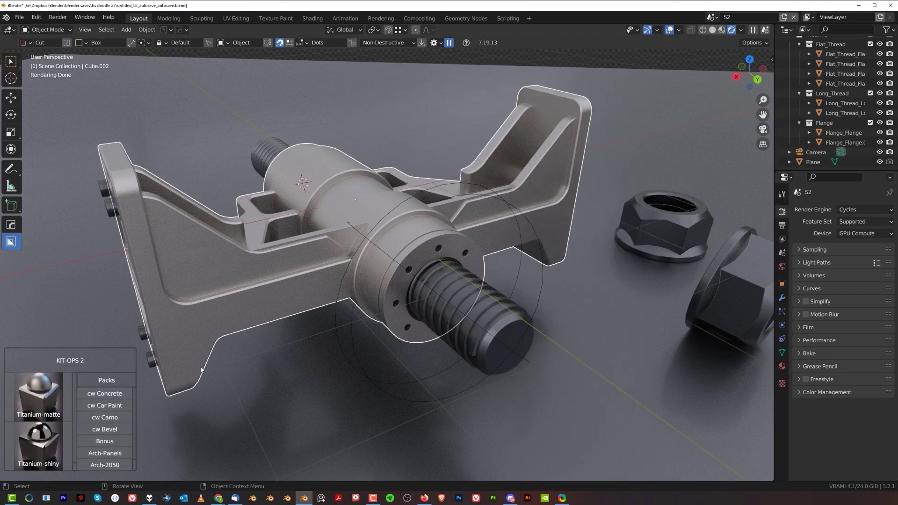
{"action": "key", "text": "q"}
{"action": "left_click", "coordinate": [465, 166]}
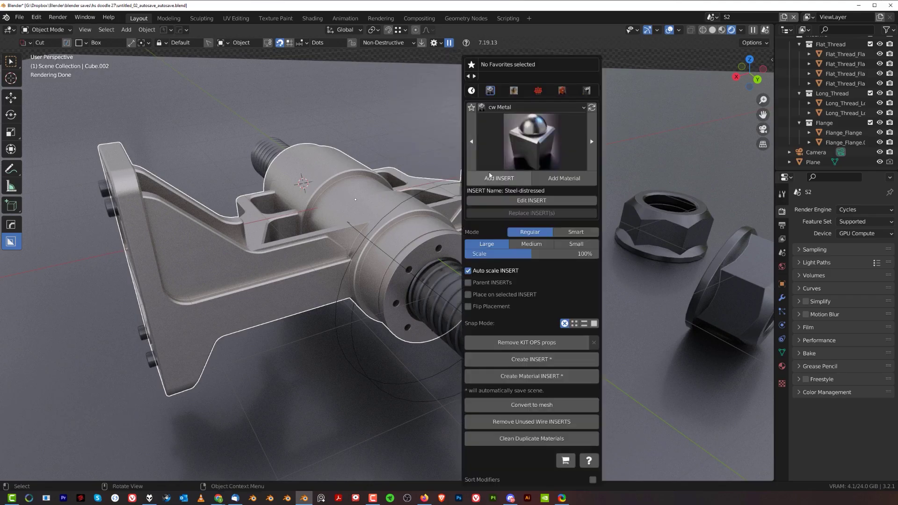
Step: Show the KIT OPS controls in the viewport's sidebar and hide the sidebar again
{"action": "key", "text": "n"}
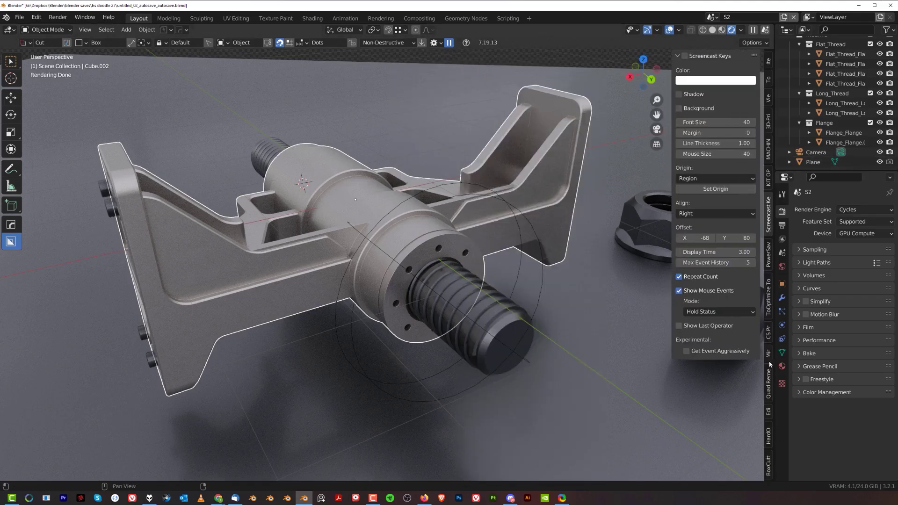
{"action": "left_click", "coordinate": [769, 363]}
{"action": "left_click", "coordinate": [769, 179]}
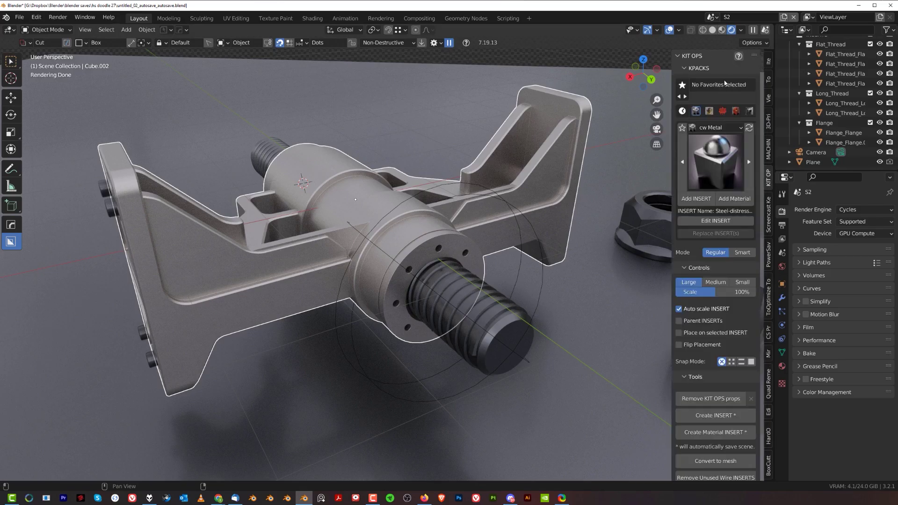
{"action": "key", "text": "n"}
Step: Activate the selection tool in place of BoxCutter and reopen the KIT OPS Asset Loader
{"action": "key", "text": "alt+w"}
{"action": "key", "text": "q"}
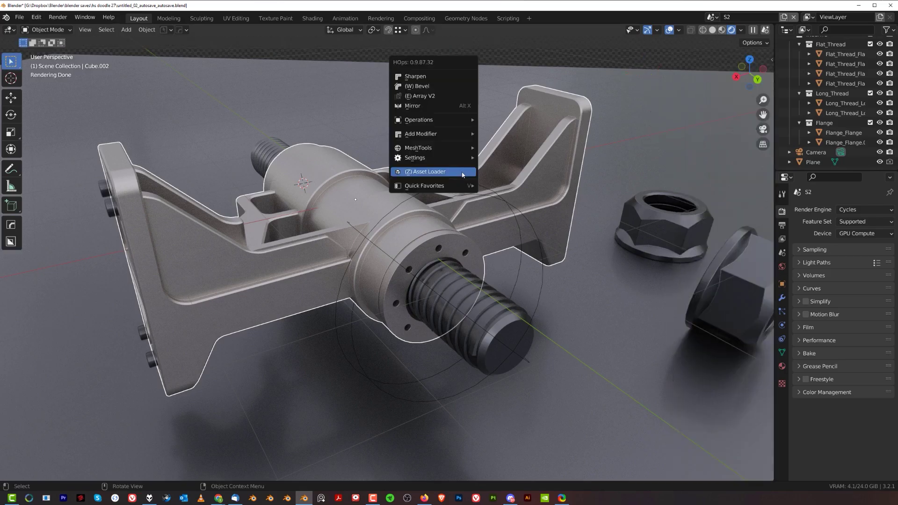
{"action": "left_click", "coordinate": [464, 174]}
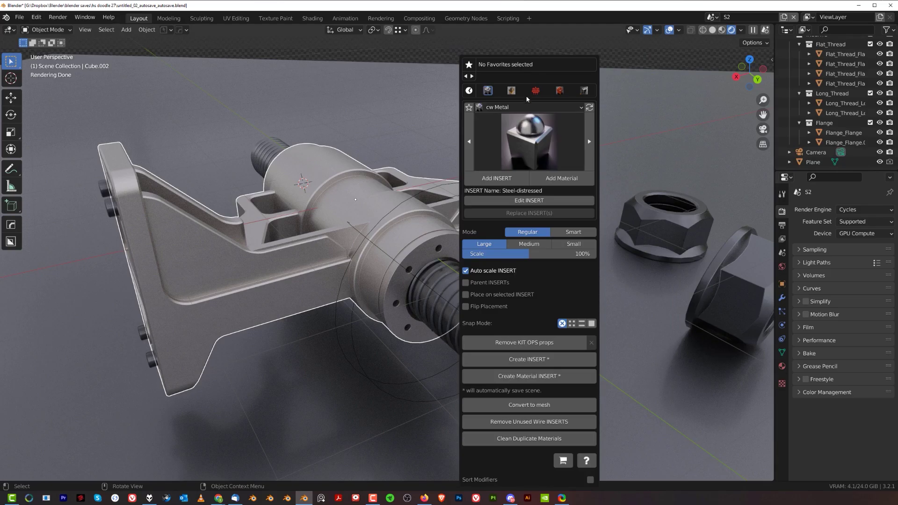
Step: Add the Newer_dirty INSERT from the cw Dirty KPACK and cancel its placement in the scene
{"action": "left_click", "coordinate": [510, 108]}
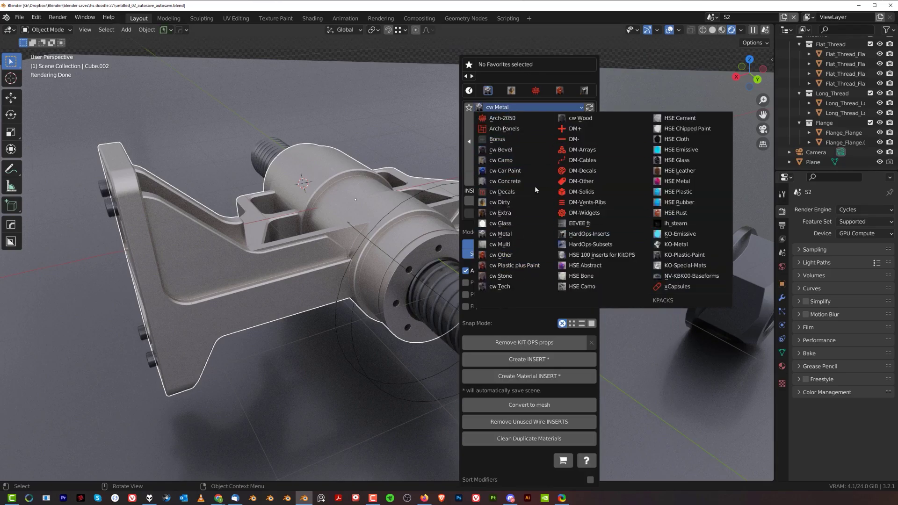
{"action": "left_click", "coordinate": [519, 202]}
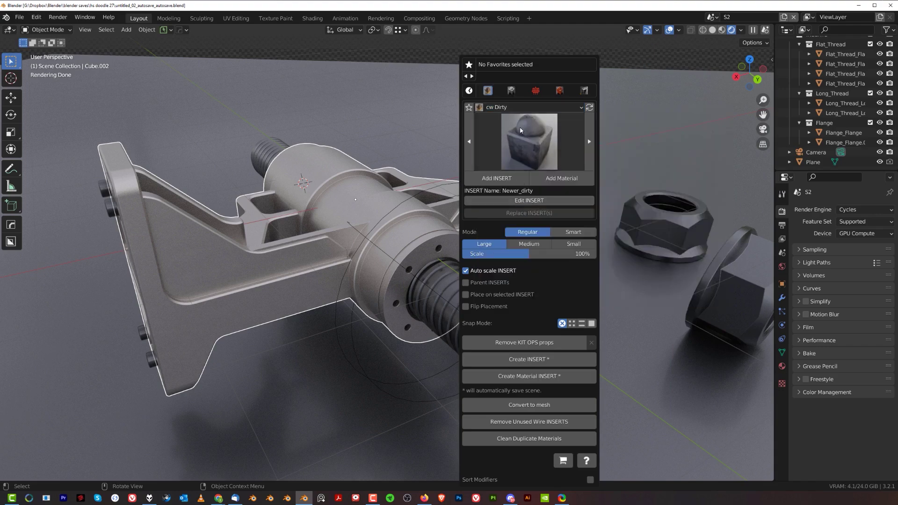
{"action": "left_click", "coordinate": [520, 150]}
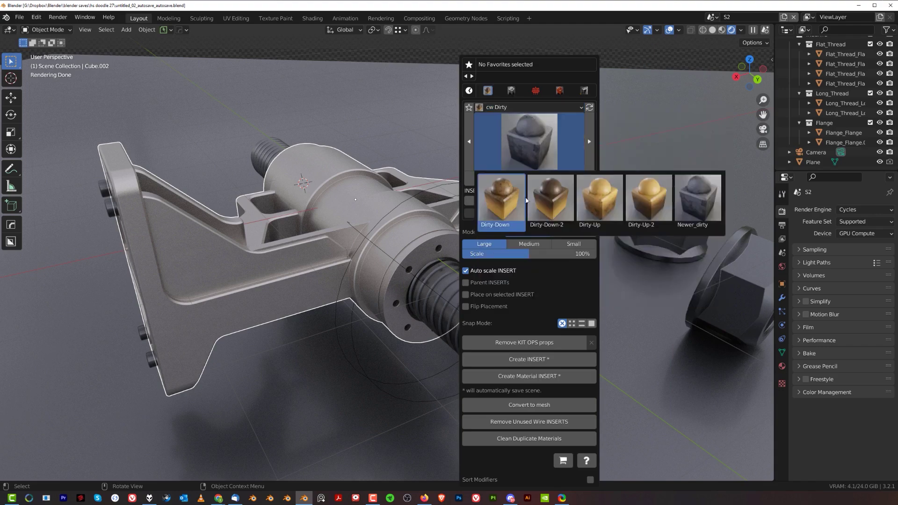
{"action": "left_click", "coordinate": [698, 198]}
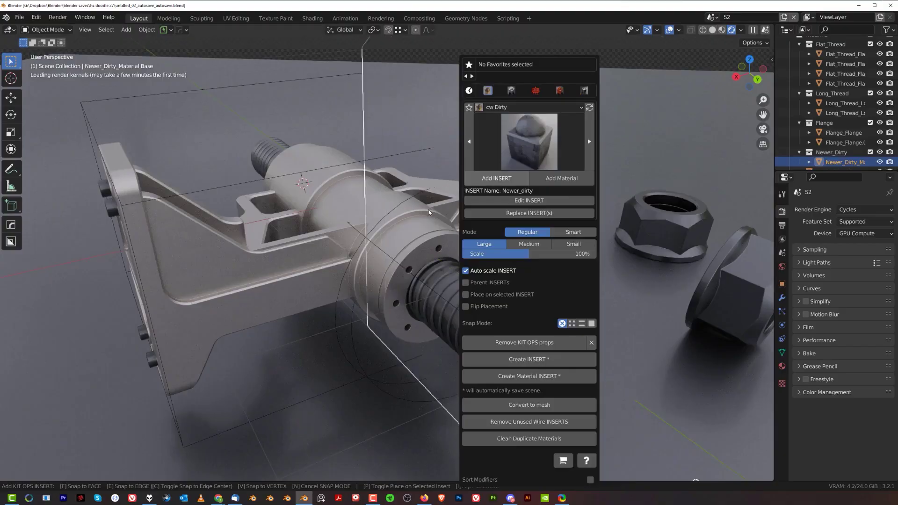
{"action": "left_click", "coordinate": [517, 195]}
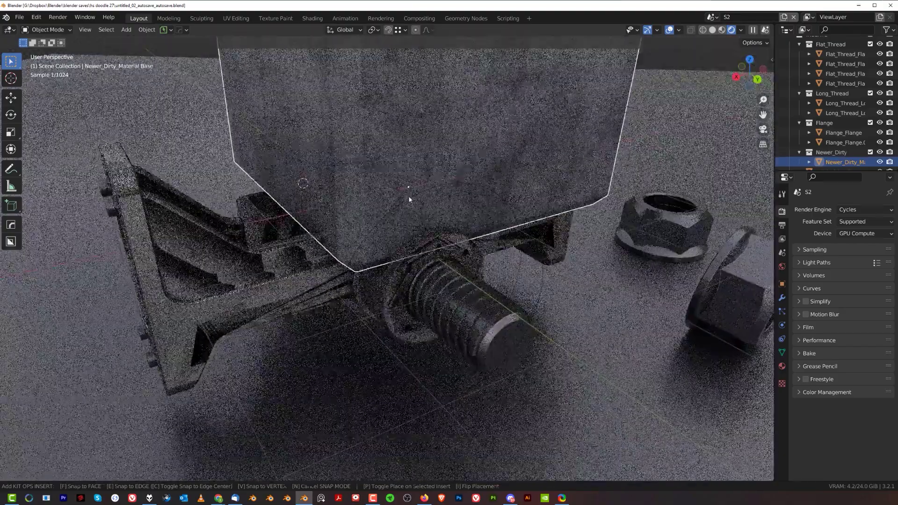
{"action": "key", "text": "Escape"}
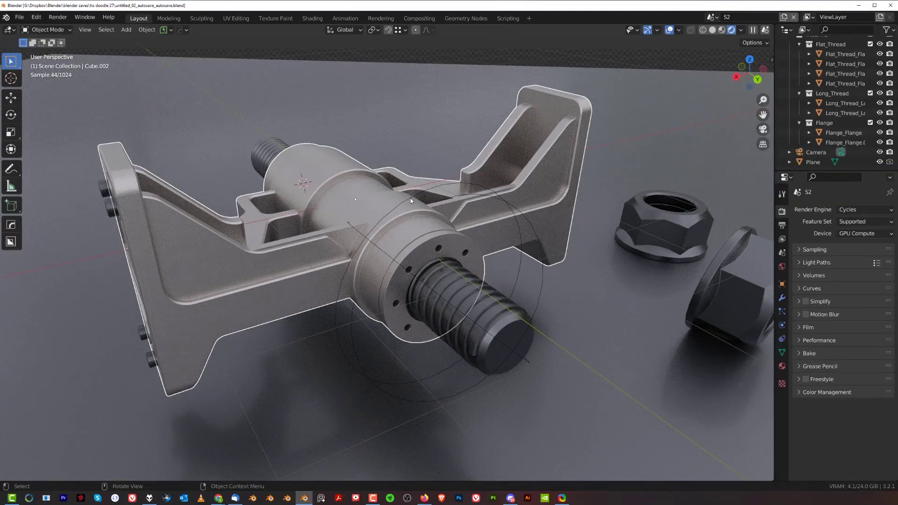
Step: Split the viewport horizontally and turn the lower half into a Shader Editor
{"action": "left_click_drag", "start_coordinate": [771, 478], "coordinate": [718, 260]}
{"action": "left_click", "coordinate": [9, 268]}
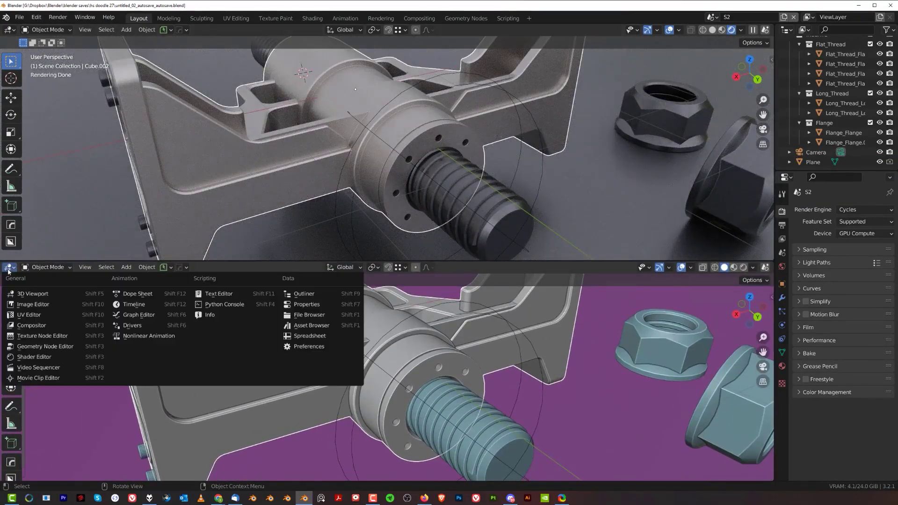
{"action": "left_click", "coordinate": [32, 358]}
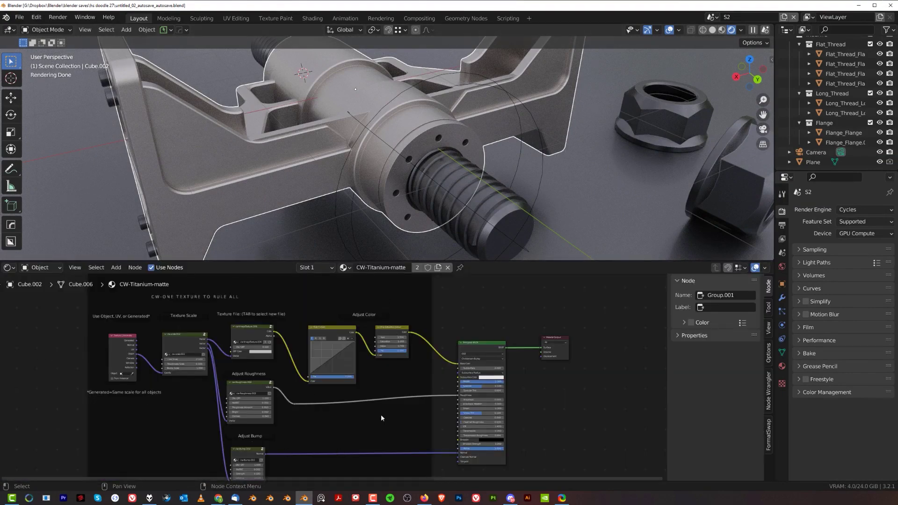
Step: Nudge the Hue Saturation Value and Principled BSDF nodes of CW-Titanium-matte slightly
{"action": "scroll", "coordinate": [388, 349], "scroll_direction": "up", "scroll_amount": 3}
{"action": "middle_click_drag", "start_coordinate": [388, 349], "coordinate": [290, 366], "text": "shift"}
{"action": "scroll", "coordinate": [359, 341], "scroll_direction": "down", "scroll_amount": 2}
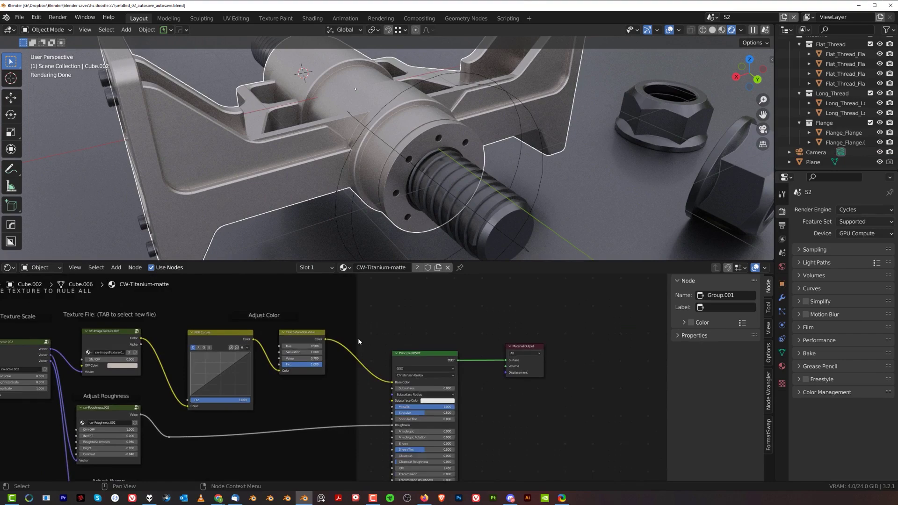
{"action": "scroll", "coordinate": [351, 332], "scroll_direction": "up", "scroll_amount": 4}
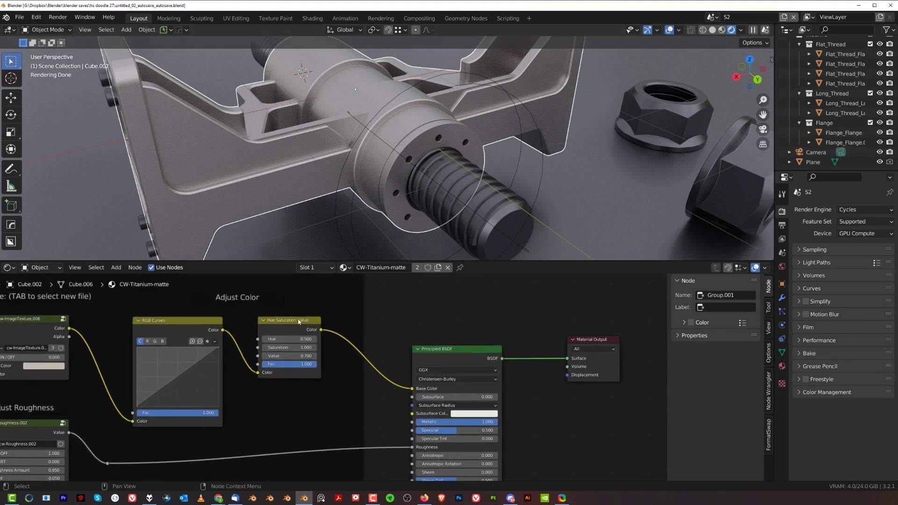
{"action": "left_click_drag", "start_coordinate": [298, 321], "coordinate": [304, 319]}
{"action": "left_click_drag", "start_coordinate": [463, 350], "coordinate": [462, 349]}
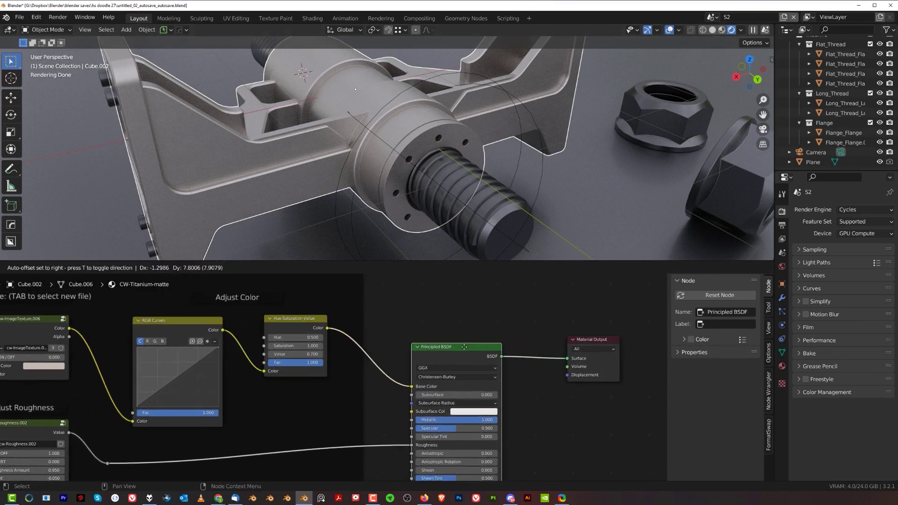
Step: Insert the cw_newer_dirty node group into the color link between the Hue Saturation Value and Principled BSDF nodes
{"action": "middle_click_drag", "start_coordinate": [381, 348], "coordinate": [382, 355]}
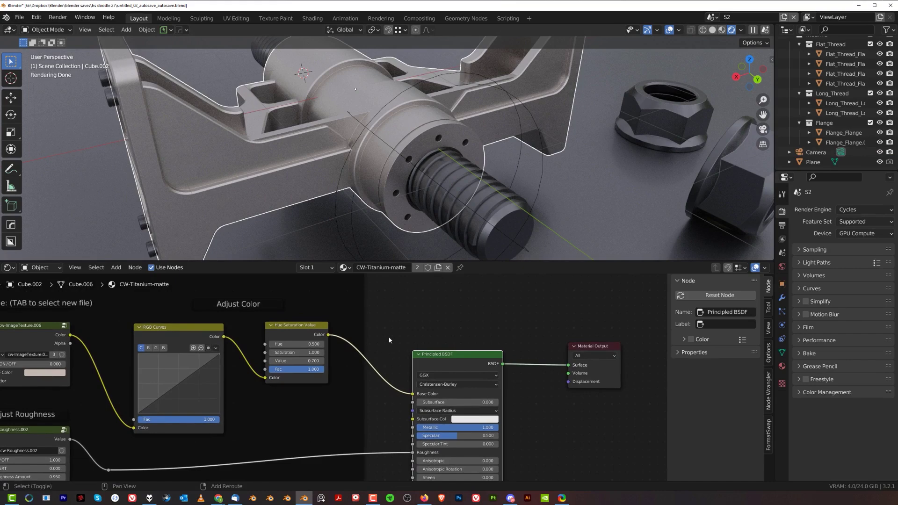
{"action": "key", "text": "shift+a"}
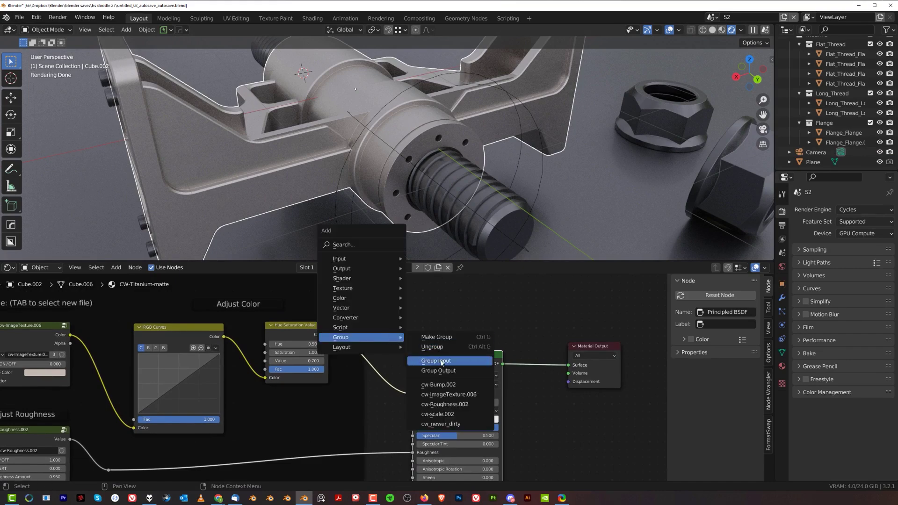
{"action": "left_click", "coordinate": [459, 424]}
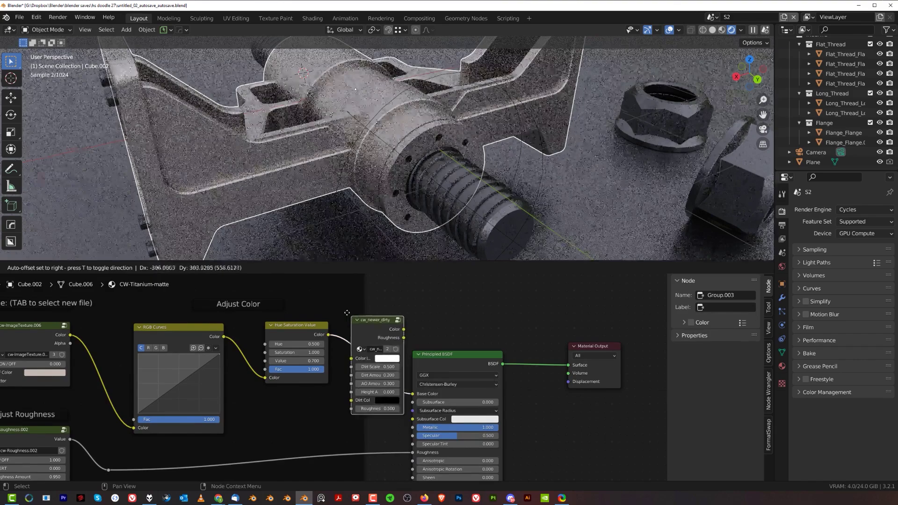
{"action": "left_click", "coordinate": [393, 315]}
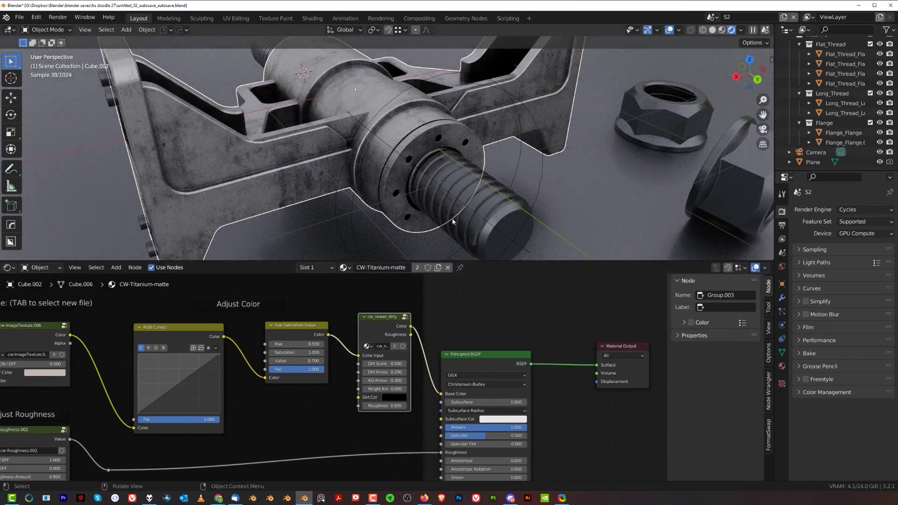
{"action": "scroll", "coordinate": [351, 183], "scroll_direction": "down", "scroll_amount": 4}
{"action": "scroll", "coordinate": [361, 154], "scroll_direction": "up", "scroll_amount": 6}
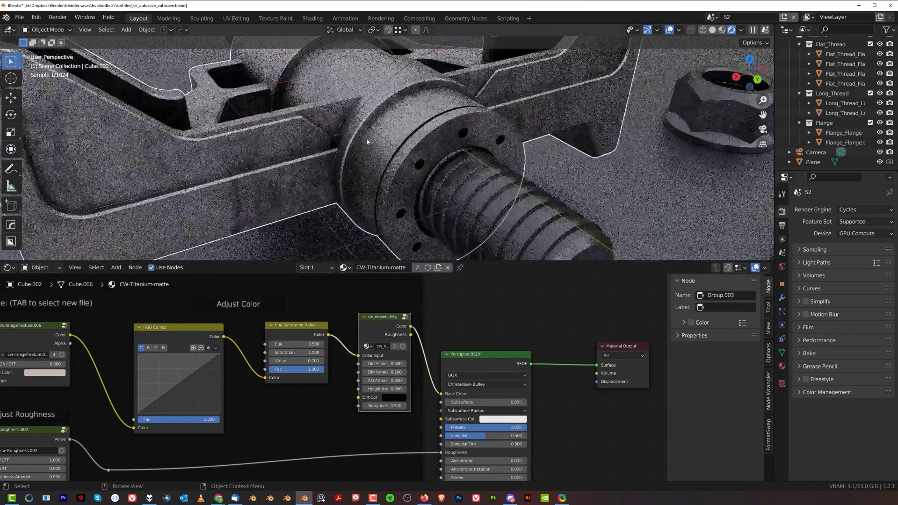
Step: Set the cw_newer_dirty node's AO Amount to 0.170 and the Hue Saturation Value node's Value to 0
{"action": "left_click_drag", "start_coordinate": [495, 264], "coordinate": [495, 336]}
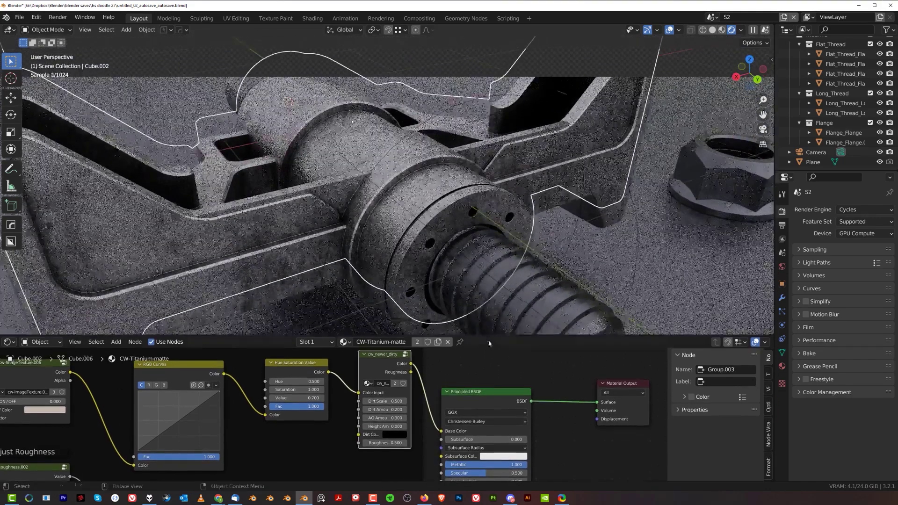
{"action": "scroll", "coordinate": [426, 398], "scroll_direction": "up", "scroll_amount": 2}
{"action": "scroll", "coordinate": [425, 398], "scroll_direction": "up", "scroll_amount": 2}
{"action": "middle_click_drag", "start_coordinate": [425, 398], "coordinate": [343, 412]}
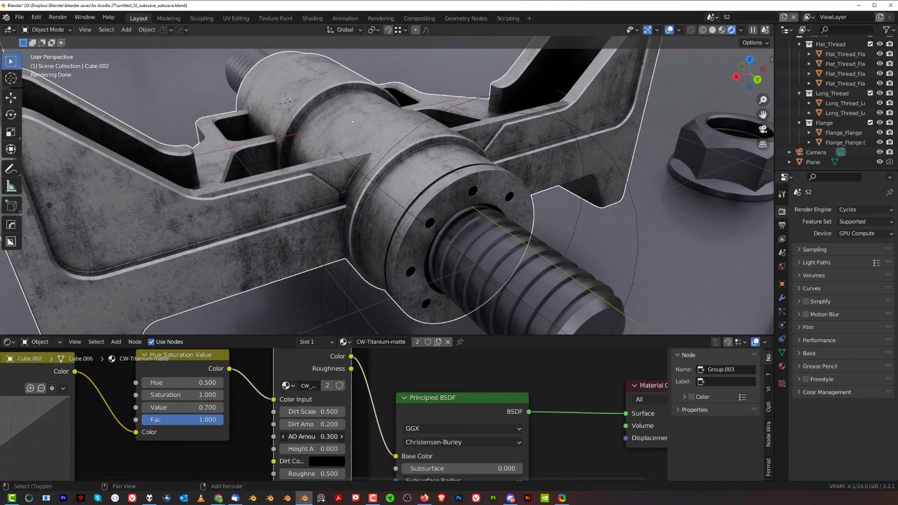
{"action": "left_click_drag", "start_coordinate": [313, 436], "coordinate": [292, 437]}
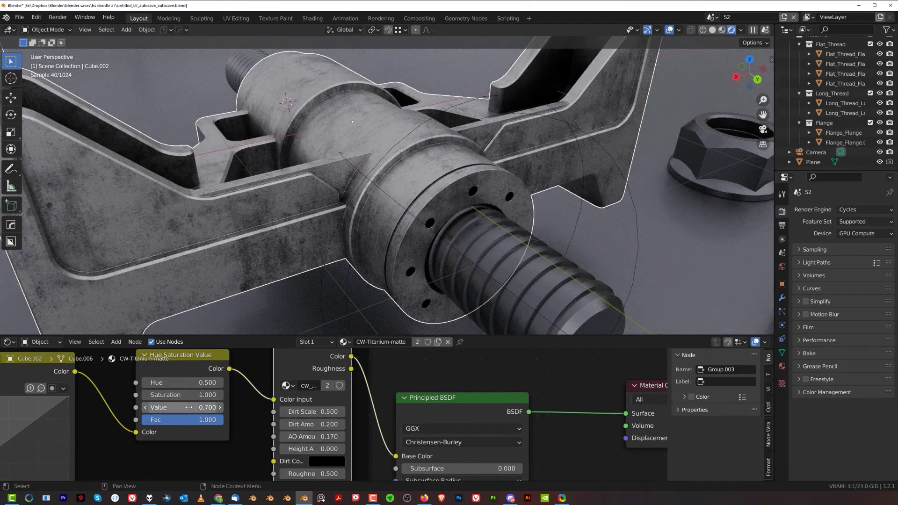
{"action": "left_click_drag", "start_coordinate": [205, 407], "coordinate": [119, 408]}
Step: Assign the Titanium-shiny material from the cw Metal KPACK to the flange nut lying on its side
{"action": "scroll", "coordinate": [294, 253], "scroll_direction": "down", "scroll_amount": 2}
{"action": "middle_click_drag", "start_coordinate": [295, 254], "coordinate": [277, 172]}
{"action": "middle_click_drag", "start_coordinate": [363, 268], "coordinate": [470, 192]}
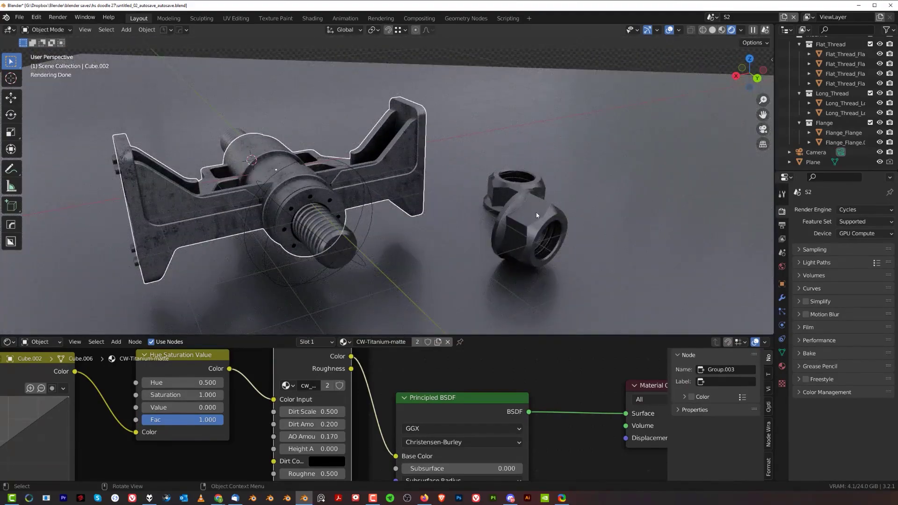
{"action": "left_click", "coordinate": [536, 215]}
{"action": "middle_click_drag", "start_coordinate": [536, 215], "coordinate": [515, 187]}
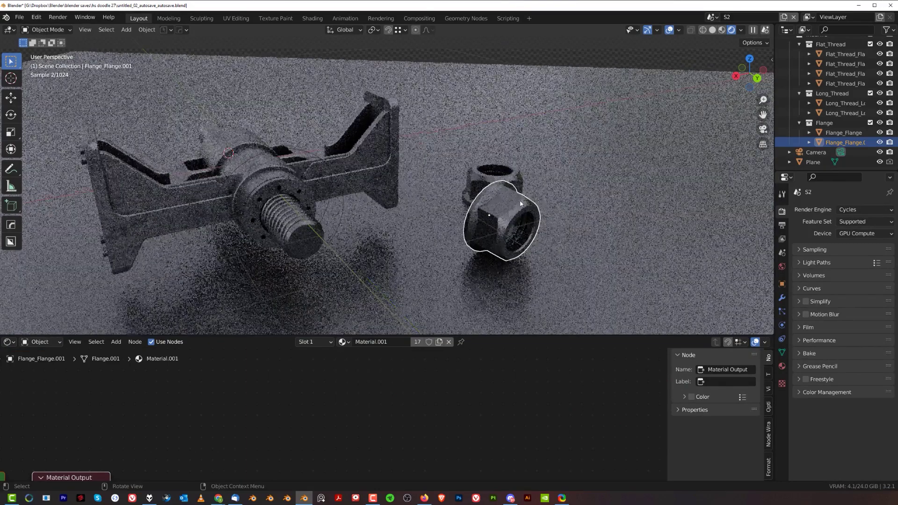
{"action": "key", "text": "q"}
{"action": "left_click", "coordinate": [507, 147]}
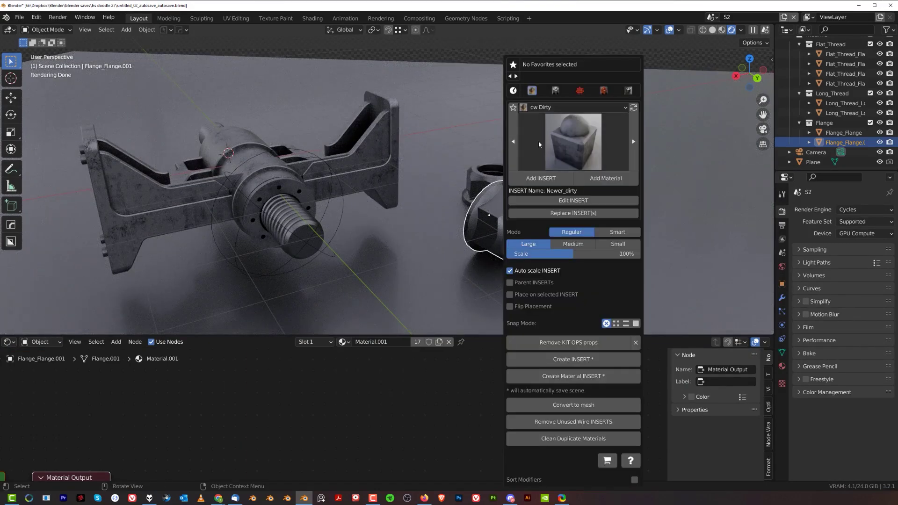
{"action": "left_click", "coordinate": [544, 107]}
{"action": "left_click", "coordinate": [554, 235]}
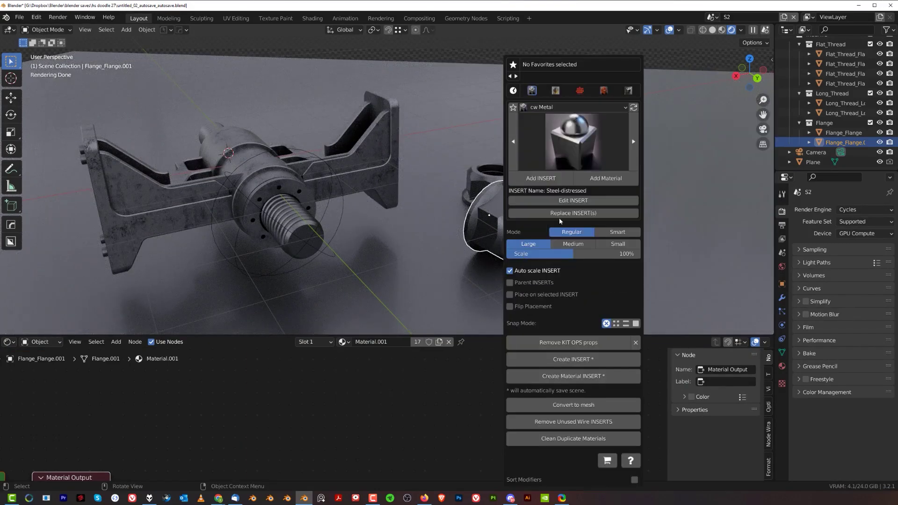
{"action": "left_click", "coordinate": [566, 127]}
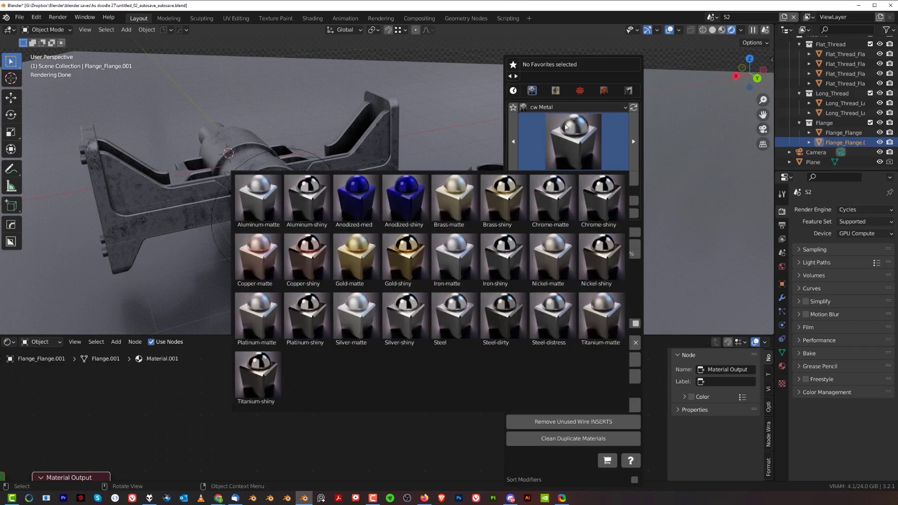
{"action": "left_click", "coordinate": [258, 379]}
{"action": "left_click", "coordinate": [606, 179]}
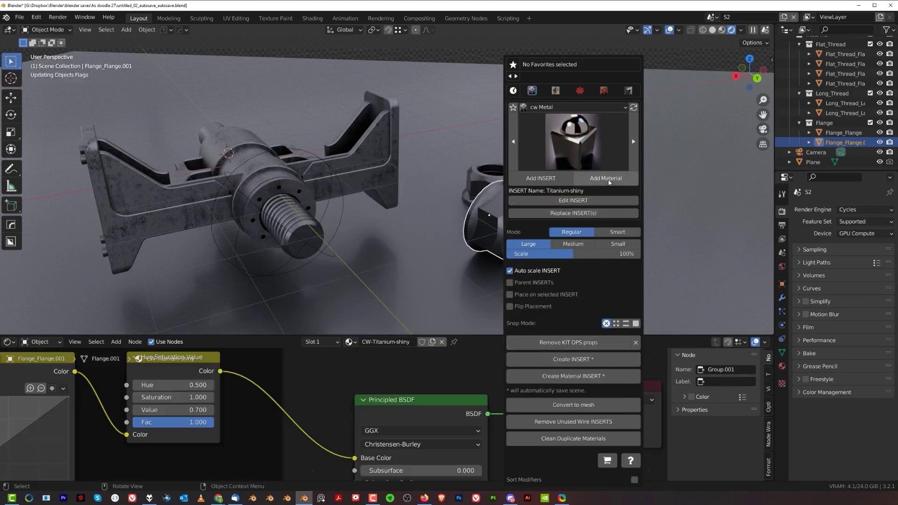
{"action": "scroll", "coordinate": [524, 206], "scroll_direction": "up", "scroll_amount": 3}
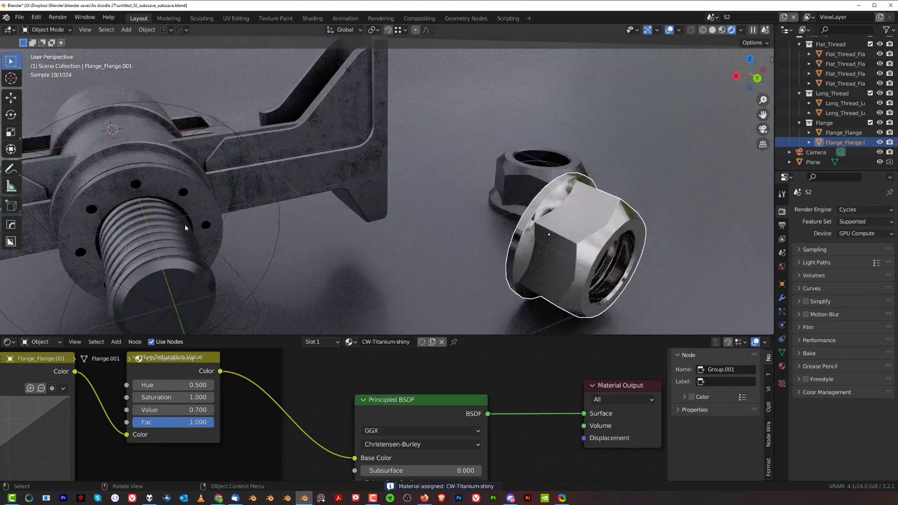
Step: Copy the bracket's cw_newer_dirty node into the nut's CW-Titanium-shiny material, between Hue Saturation Value and Principled BSDF
{"action": "scroll", "coordinate": [185, 223], "scroll_direction": "down", "scroll_amount": 3}
{"action": "left_click", "coordinate": [360, 145]}
{"action": "scroll", "coordinate": [357, 358], "scroll_direction": "down", "scroll_amount": 3}
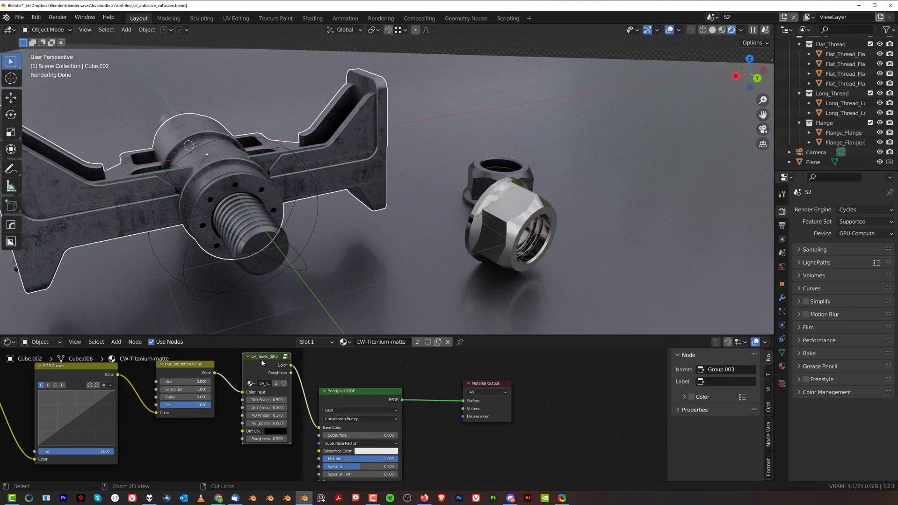
{"action": "left_click", "coordinate": [514, 234]}
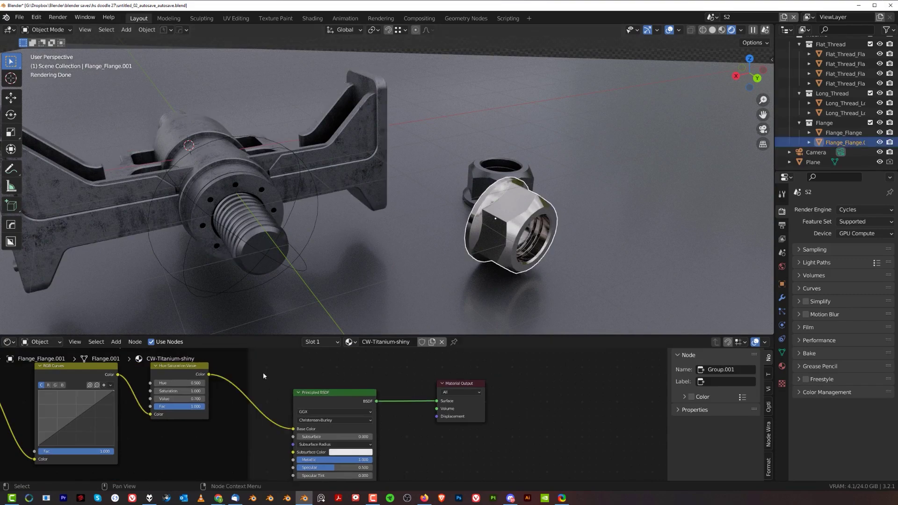
{"action": "key", "text": "ctrl+v"}
{"action": "left_click_drag", "start_coordinate": [263, 368], "coordinate": [223, 388]}
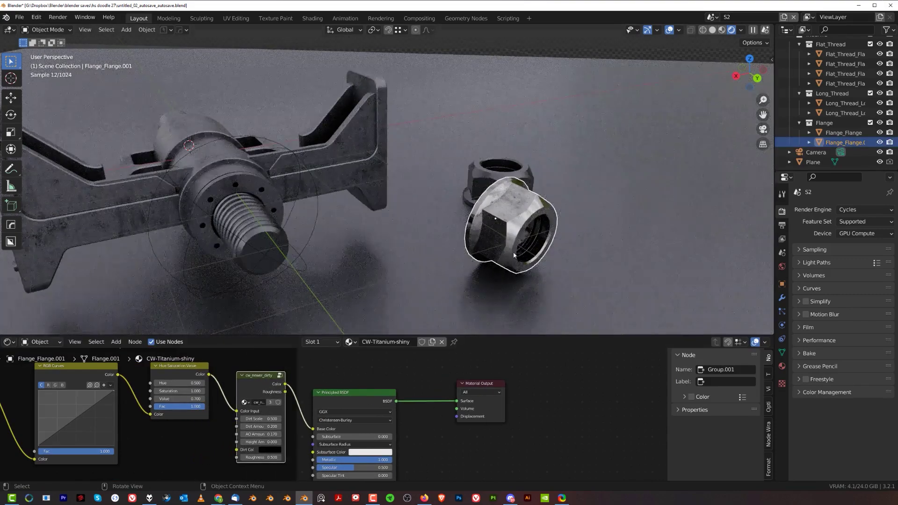
{"action": "scroll", "coordinate": [513, 255], "scroll_direction": "up", "scroll_amount": 4}
{"action": "scroll", "coordinate": [581, 240], "scroll_direction": "down", "scroll_amount": 3}
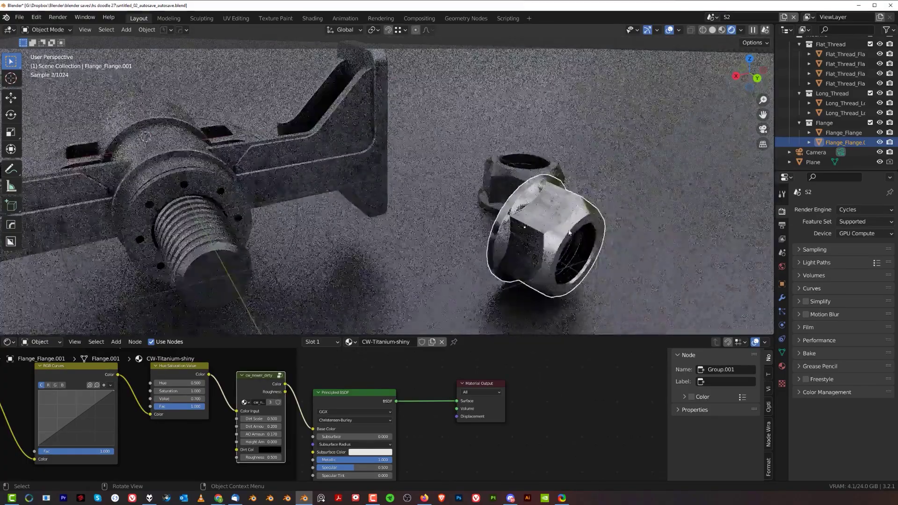
Step: Add the Dirty-Up-2 INSERT from the cw Dirty KPACK and cancel its placement in the scene
{"action": "middle_click_drag", "start_coordinate": [538, 228], "coordinate": [464, 224]}
{"action": "middle_click_drag", "start_coordinate": [349, 234], "coordinate": [440, 191]}
{"action": "scroll", "coordinate": [470, 259], "scroll_direction": "down", "scroll_amount": 3}
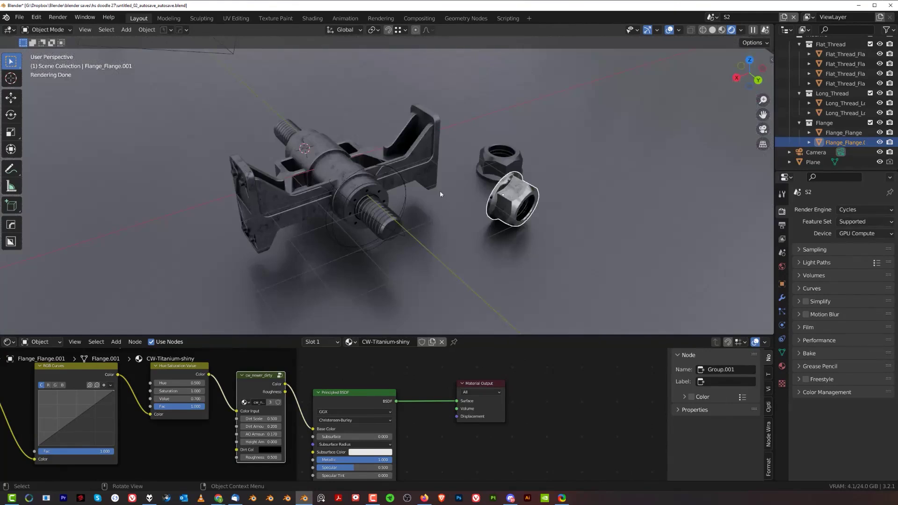
{"action": "key", "text": "q"}
{"action": "left_click", "coordinate": [439, 160]}
{"action": "left_click", "coordinate": [467, 138]}
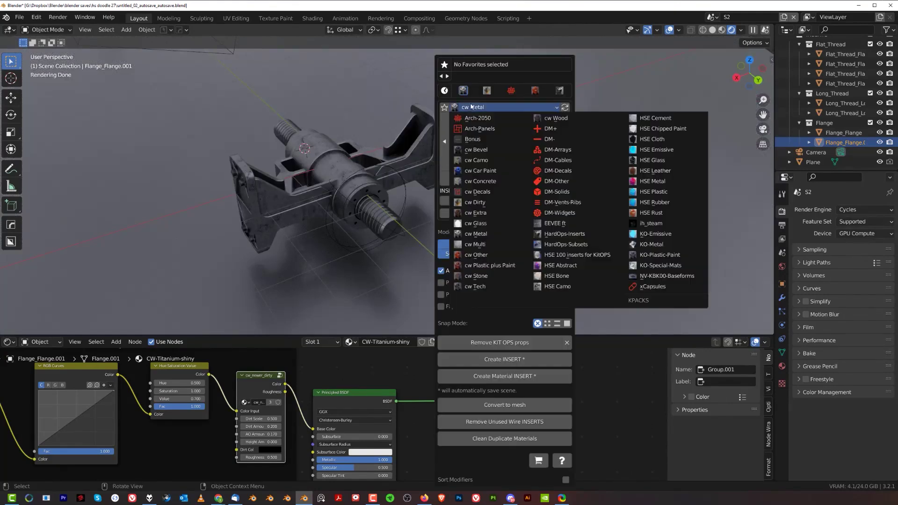
{"action": "left_click", "coordinate": [473, 209]}
{"action": "left_click", "coordinate": [504, 141]}
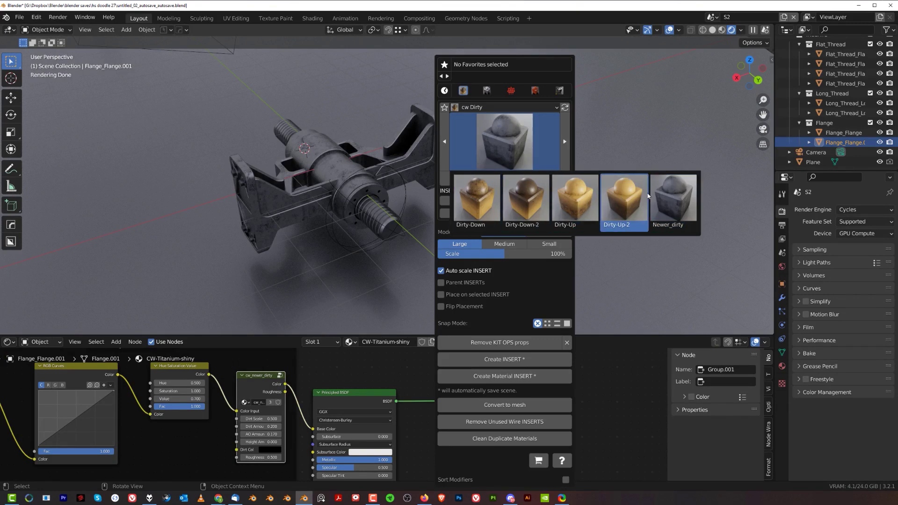
{"action": "left_click", "coordinate": [625, 207]}
{"action": "left_click", "coordinate": [472, 178]}
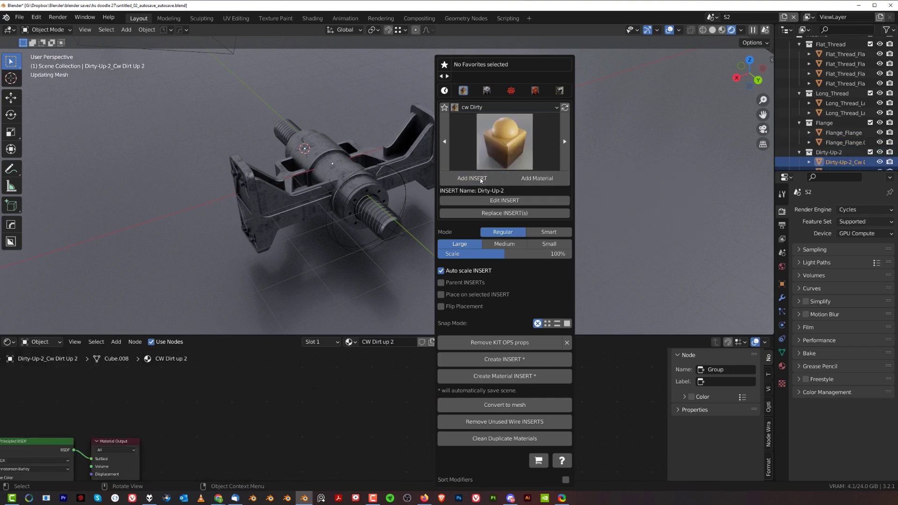
{"action": "right_click", "coordinate": [366, 185]}
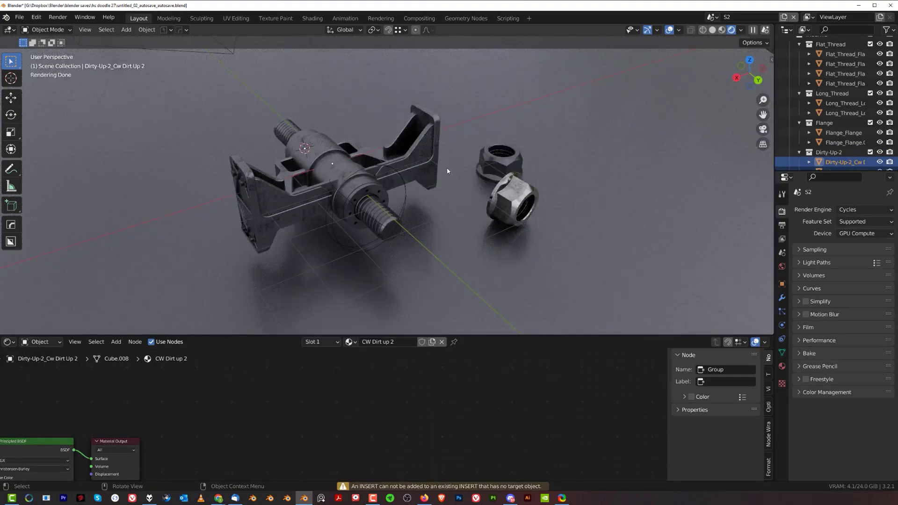
Step: Insert the cwDirty UP node group between cw_newer_dirty and Principled BSDF in the bracket's material, and save the file
{"action": "left_click", "coordinate": [393, 188]}
{"action": "key", "text": "shift+a"}
{"action": "mouse_move", "coordinate": [377, 366]}
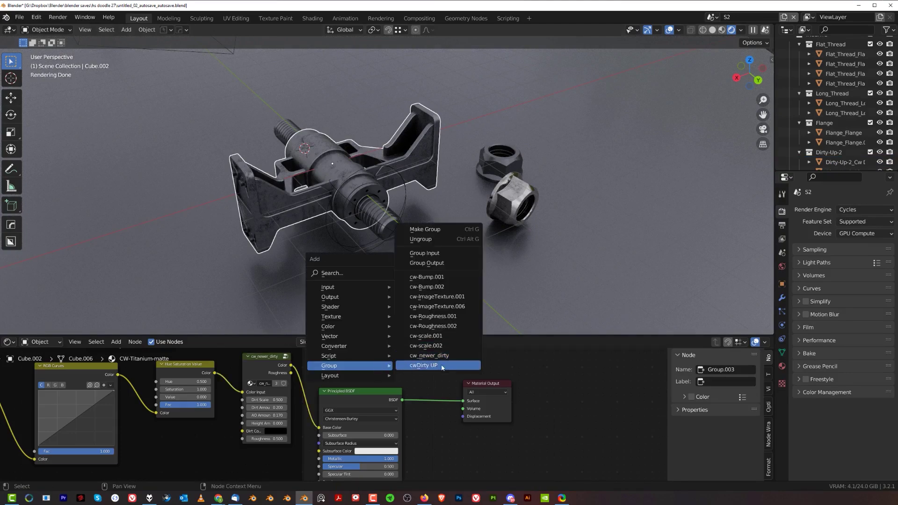
{"action": "left_click", "coordinate": [423, 366]}
{"action": "left_click", "coordinate": [367, 352]}
{"action": "scroll", "coordinate": [325, 245], "scroll_direction": "up", "scroll_amount": 3}
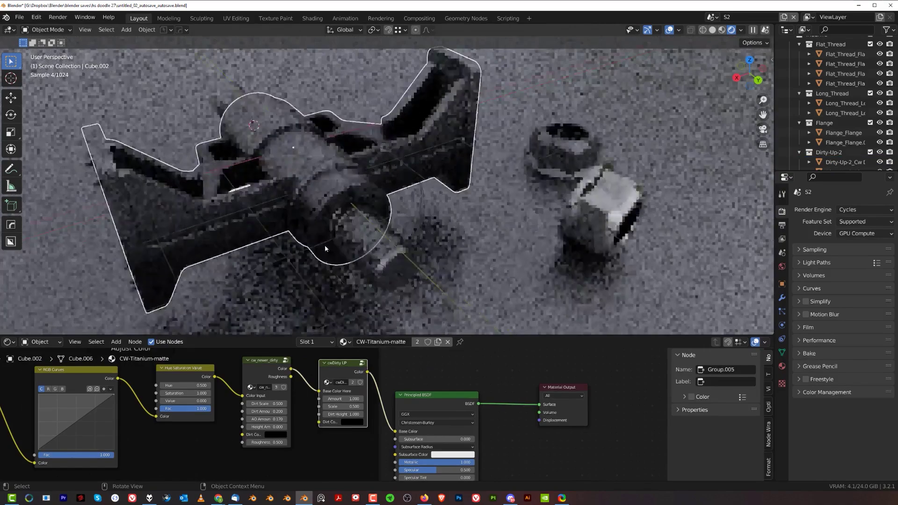
{"action": "middle_click_drag", "start_coordinate": [324, 245], "coordinate": [398, 205]}
{"action": "scroll", "coordinate": [391, 206], "scroll_direction": "up", "scroll_amount": 2}
{"action": "key", "text": "ctrl+s"}
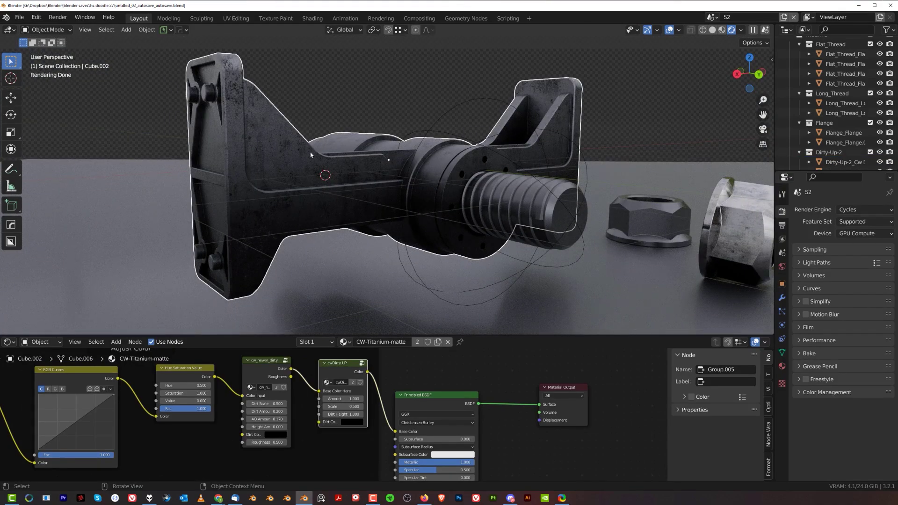
Step: Try Dirt Height values of 0 and 10 on the bracket's cwDirty UP node
{"action": "mouse_move", "coordinate": [311, 155]}
{"action": "middle_mouse_down"}
{"action": "mouse_move", "coordinate": [331, 163]}
{"action": "mouse_move", "coordinate": [344, 190]}
{"action": "mouse_move", "coordinate": [451, 189]}
{"action": "mouse_move", "coordinate": [468, 176]}
{"action": "mouse_move", "coordinate": [313, 169]}
{"action": "middle_mouse_up"}
{"action": "scroll", "coordinate": [355, 187], "scroll_direction": "down", "scroll_amount": 4}
{"action": "scroll", "coordinate": [451, 188], "scroll_direction": "up", "scroll_amount": 1}
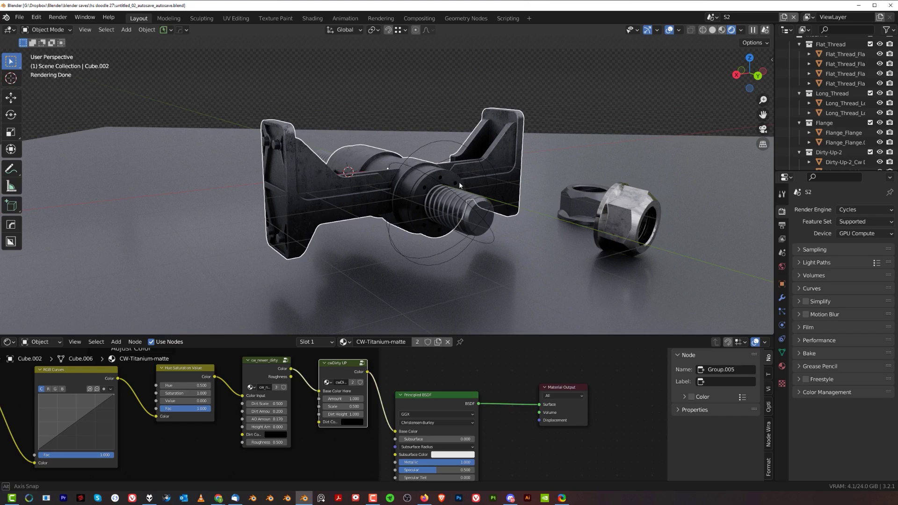
{"action": "middle_click_drag", "start_coordinate": [459, 181], "coordinate": [425, 193]}
{"action": "scroll", "coordinate": [426, 194], "scroll_direction": "up", "scroll_amount": 3}
{"action": "middle_click_drag", "start_coordinate": [311, 391], "coordinate": [322, 423]}
{"action": "scroll", "coordinate": [321, 423], "scroll_direction": "up", "scroll_amount": 4}
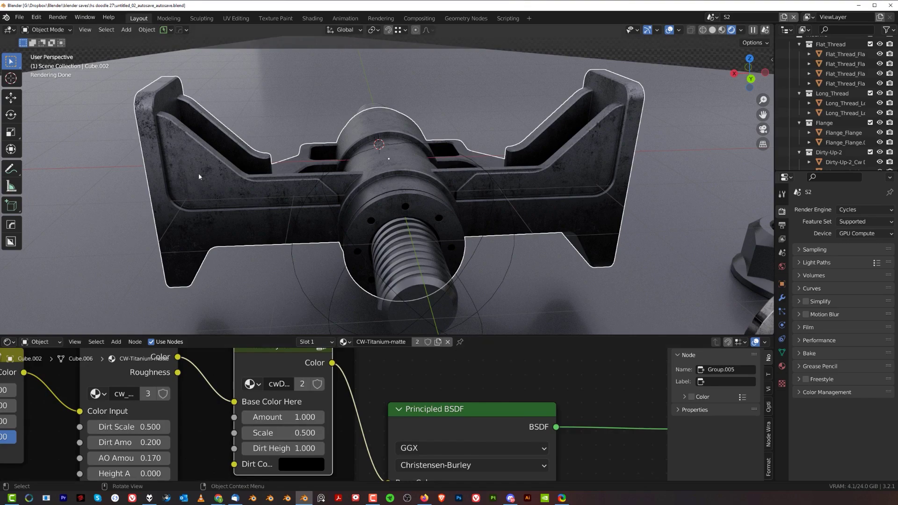
{"action": "middle_click_drag", "start_coordinate": [280, 178], "coordinate": [299, 180]}
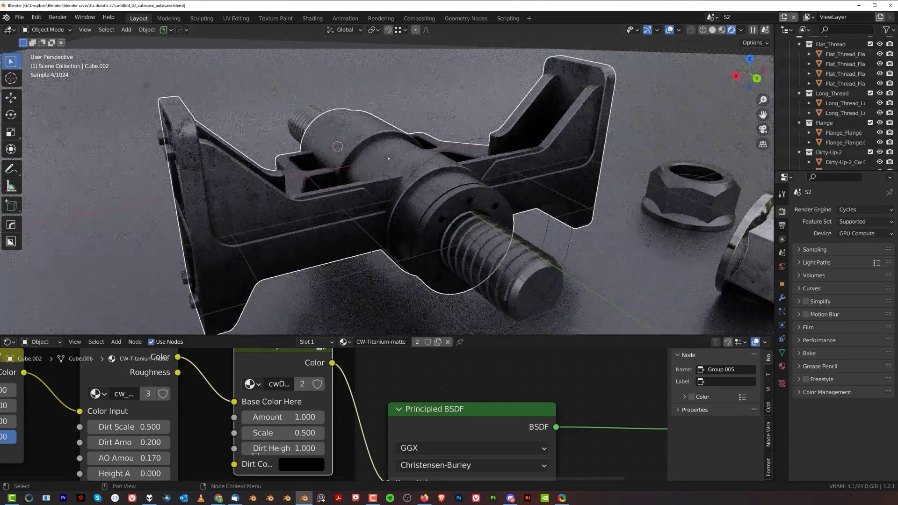
{"action": "left_click_drag", "start_coordinate": [283, 449], "coordinate": [356, 449]}
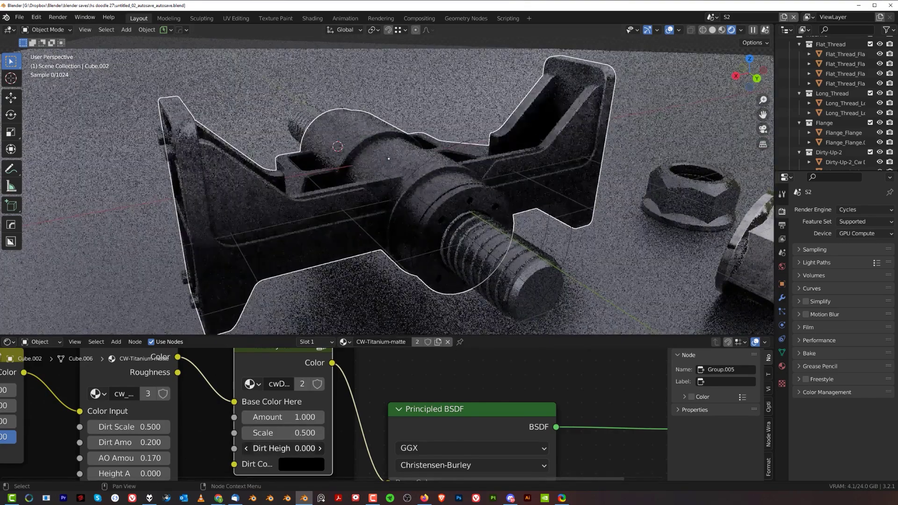
{"action": "left_click_drag", "start_coordinate": [283, 449], "coordinate": [356, 449]}
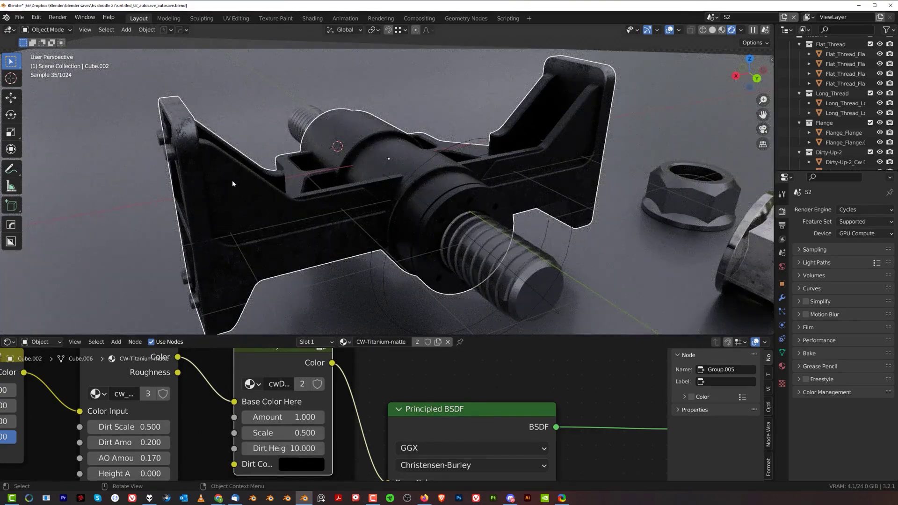
Step: Set the cwDirty UP node's Dirt Height to 1000 and view the bracket from the front again
{"action": "middle_click_drag", "start_coordinate": [232, 181], "coordinate": [251, 286]}
{"action": "left_click", "coordinate": [283, 448]}
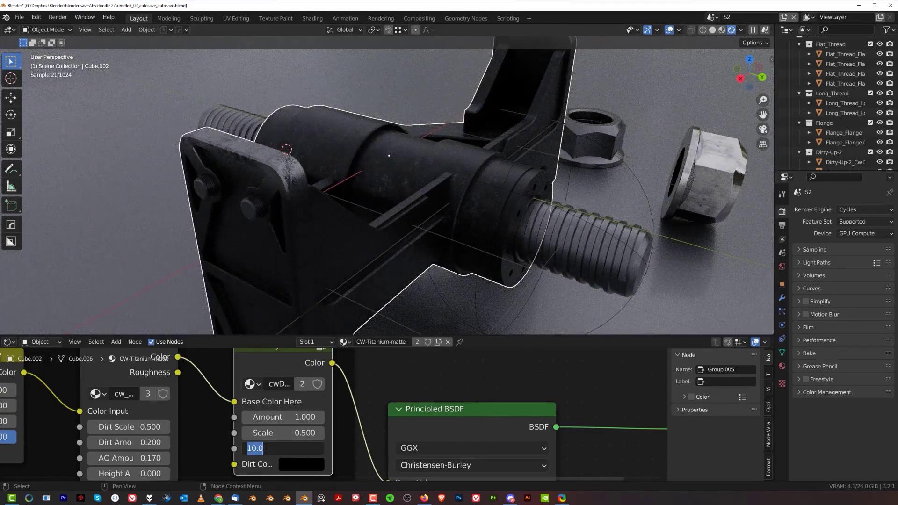
{"action": "type", "text": "10000"}
{"action": "key", "text": "Return"}
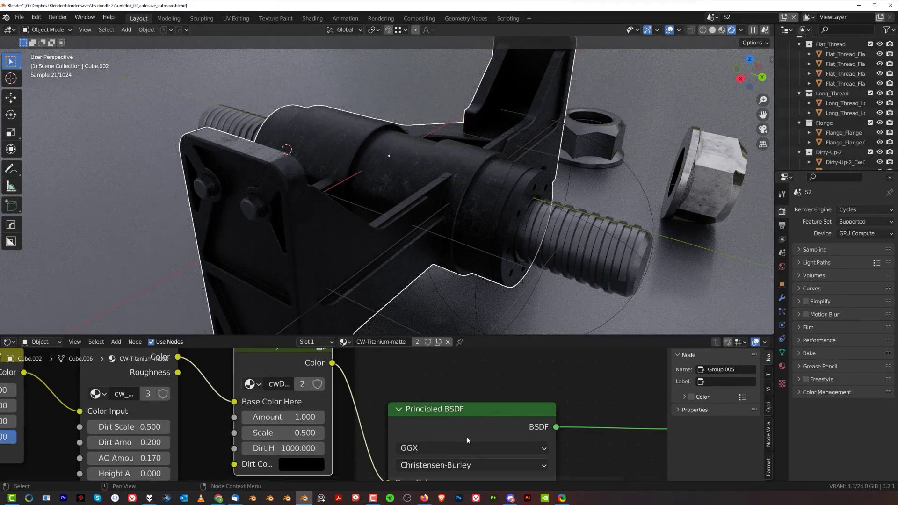
{"action": "middle_click_drag", "start_coordinate": [552, 187], "coordinate": [399, 236]}
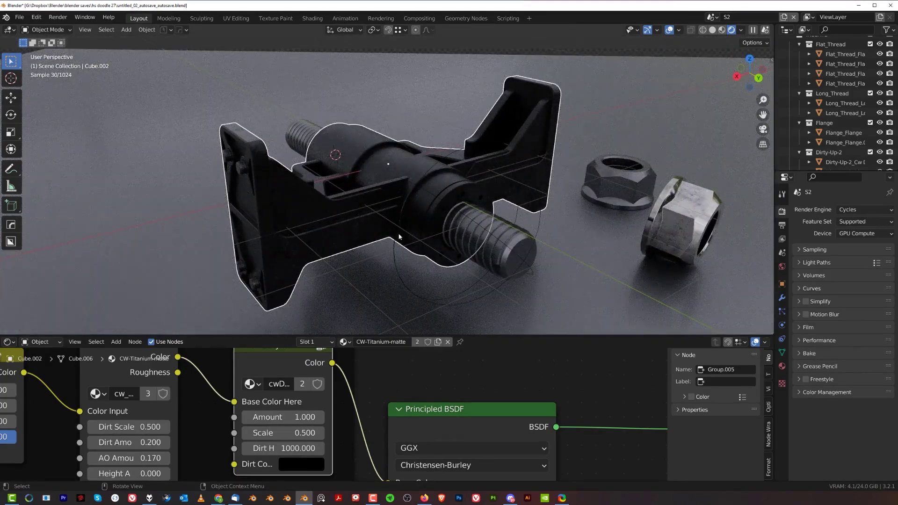